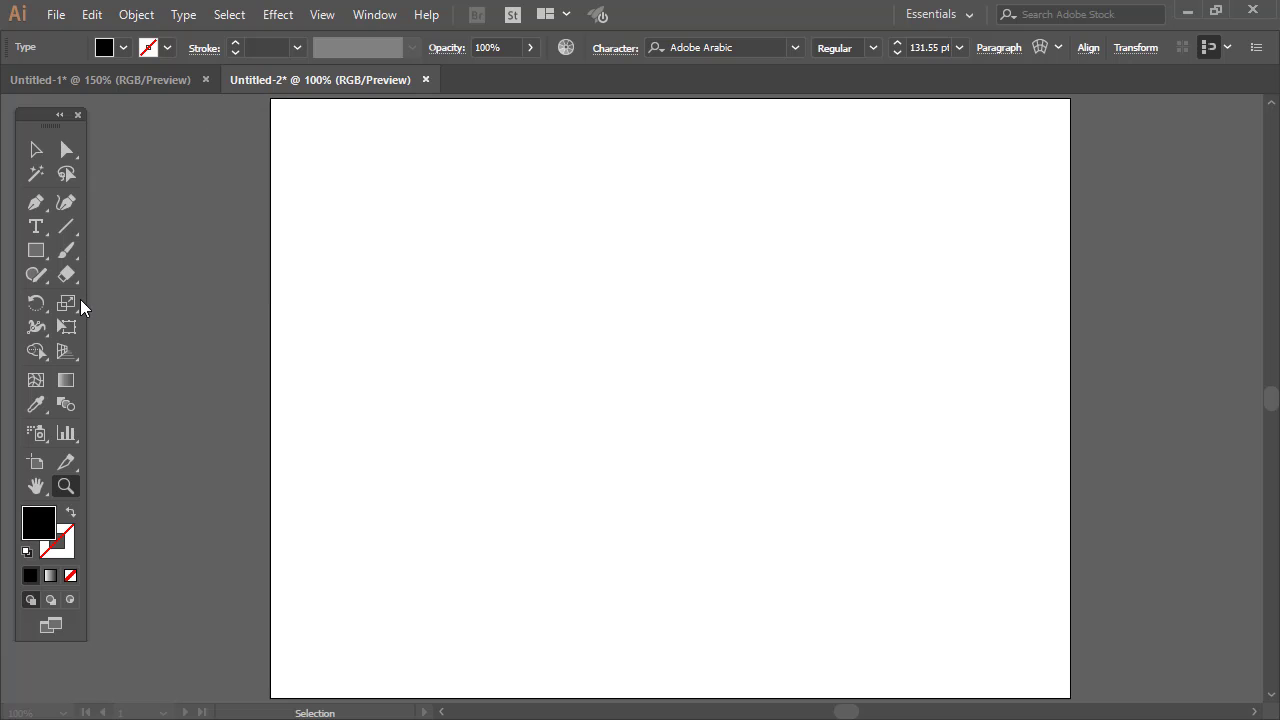
Add a 'Lorem ipsum' placeholder line on the Untitled-2 artboard in Myriad Pro at 36 pt.
{"action": "left_click", "coordinate": [38, 230]}
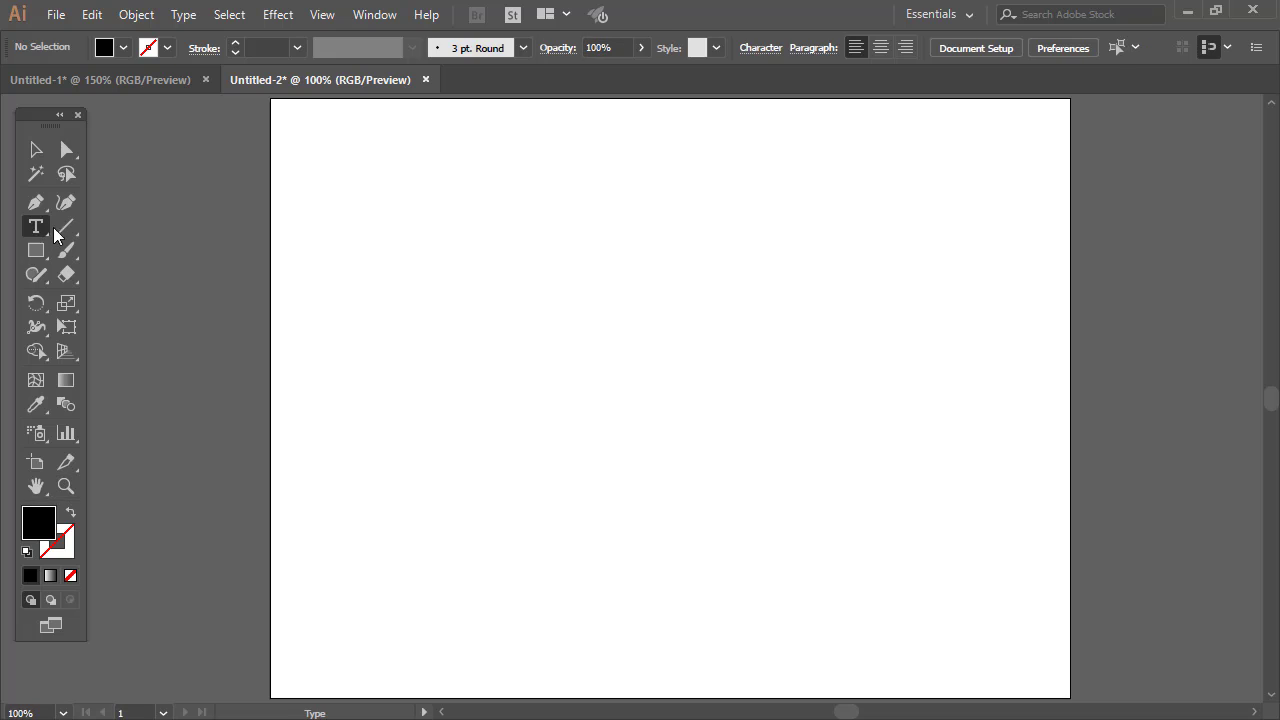
{"action": "left_click", "coordinate": [519, 275]}
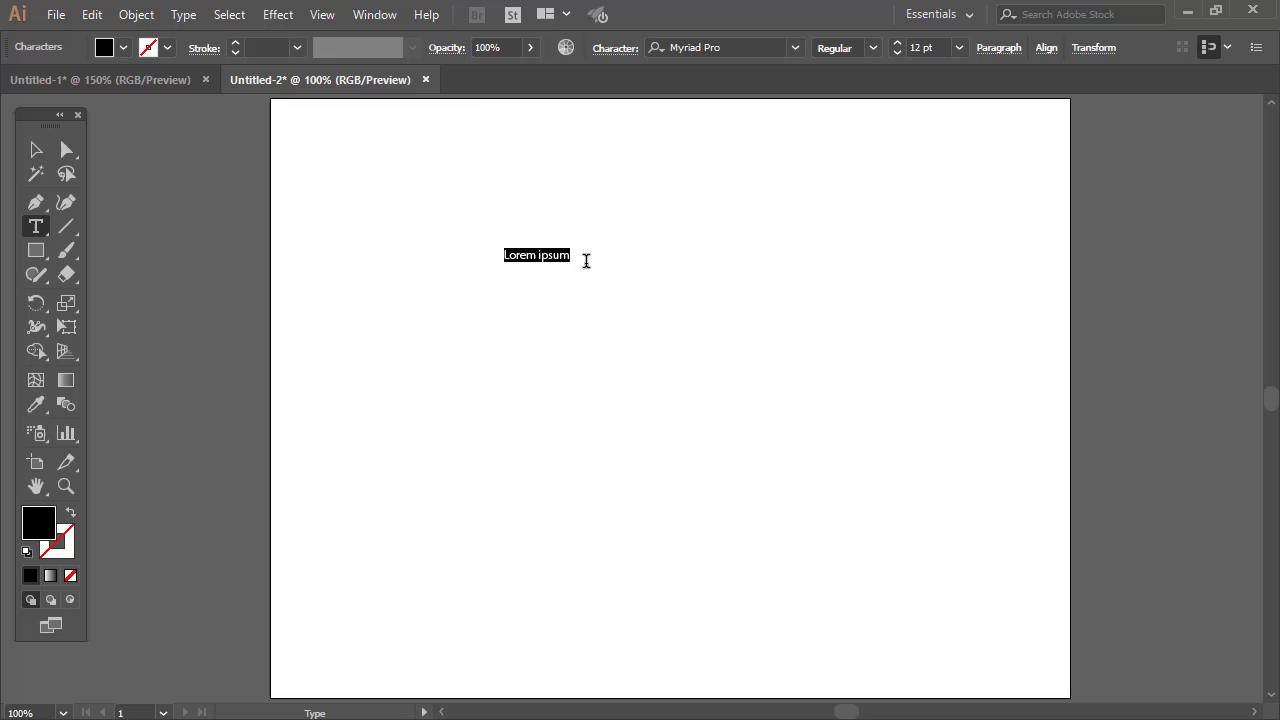
{"action": "left_click", "coordinate": [957, 47]}
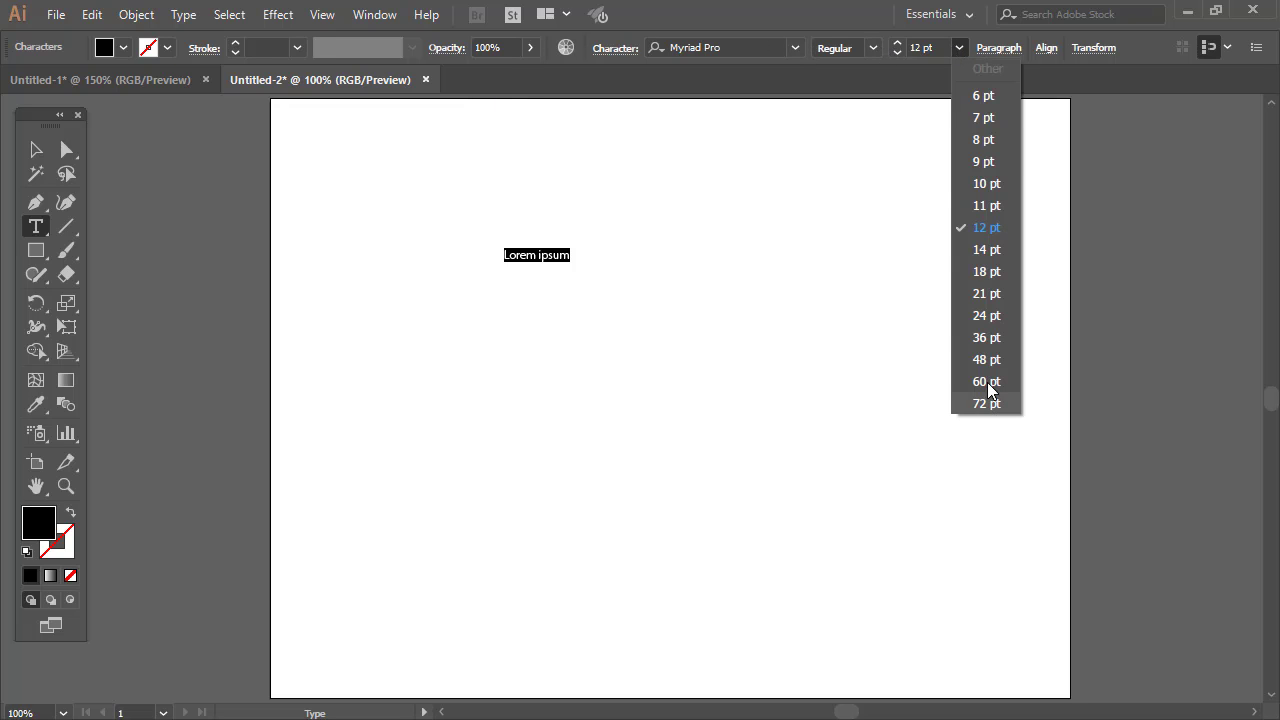
{"action": "left_click", "coordinate": [985, 336]}
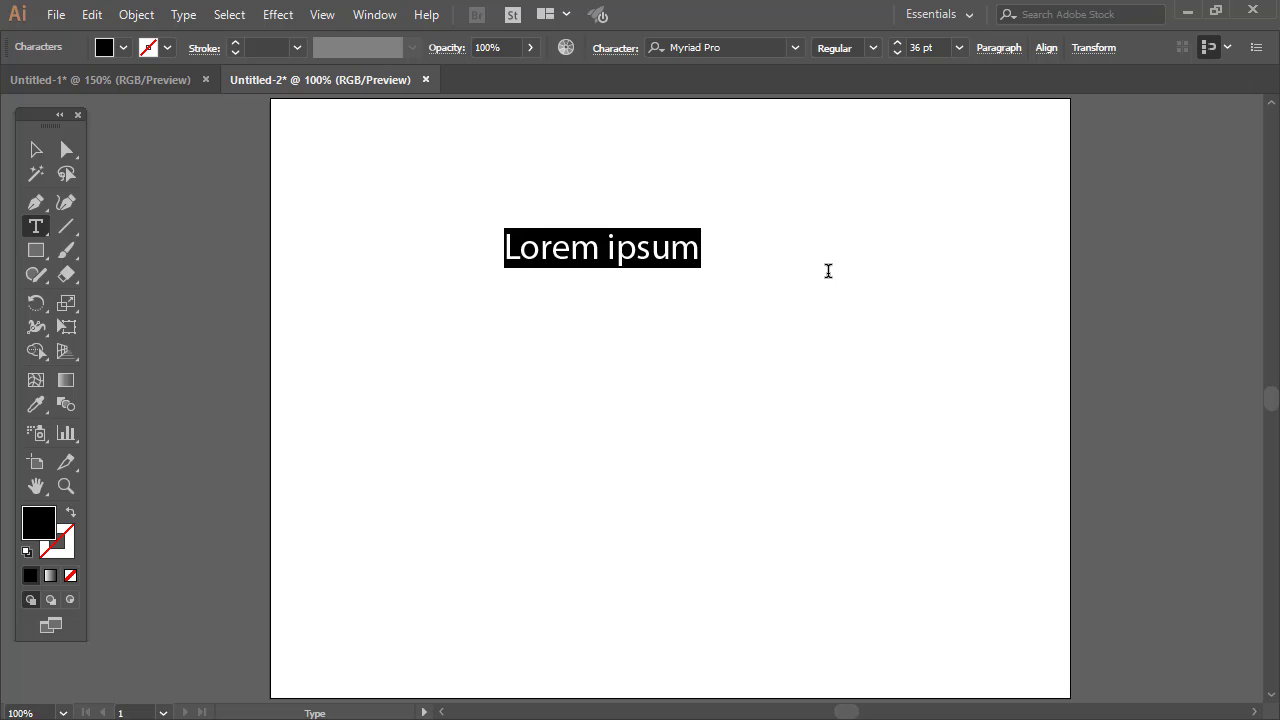
Type پاکستان over the placeholder, enlarge it to about 102 pt and move it toward the artboard centre.
{"action": "type", "text": "پاک"}
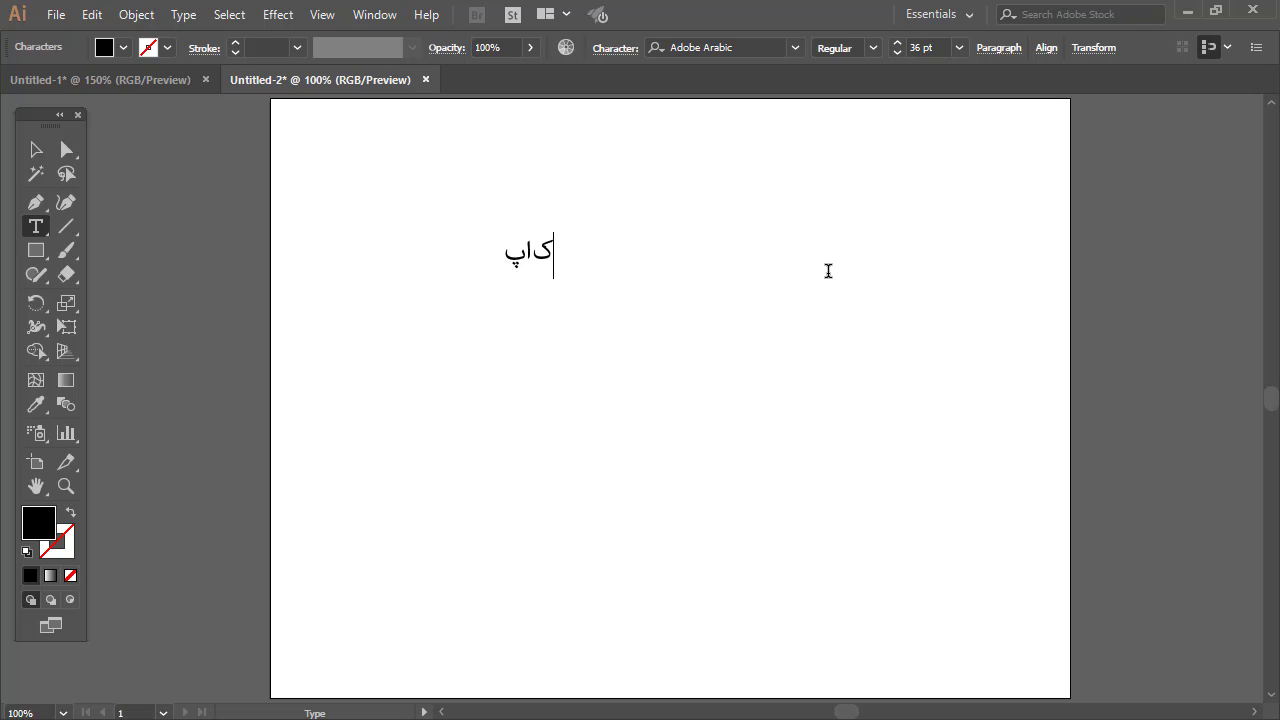
{"action": "type", "text": "ستان"}
{"action": "left_click", "coordinate": [34, 157]}
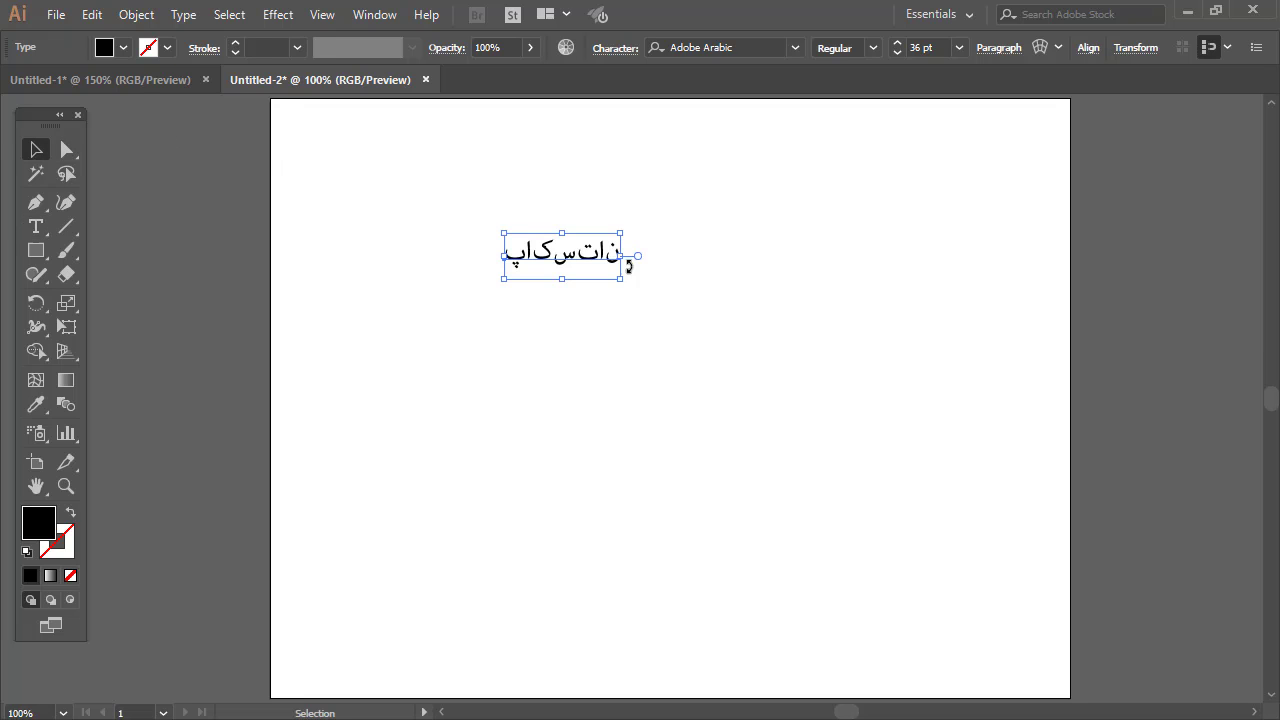
{"action": "left_click_drag", "start_coordinate": [622, 277], "coordinate": [834, 377]}
{"action": "mouse_move", "coordinate": [731, 323]}
{"action": "left_mouse_down"}
{"action": "mouse_move", "coordinate": [717, 340]}
{"action": "mouse_move", "coordinate": [726, 364]}
{"action": "mouse_move", "coordinate": [711, 312]}
{"action": "left_mouse_up"}
{"action": "left_click", "coordinate": [815, 348]}
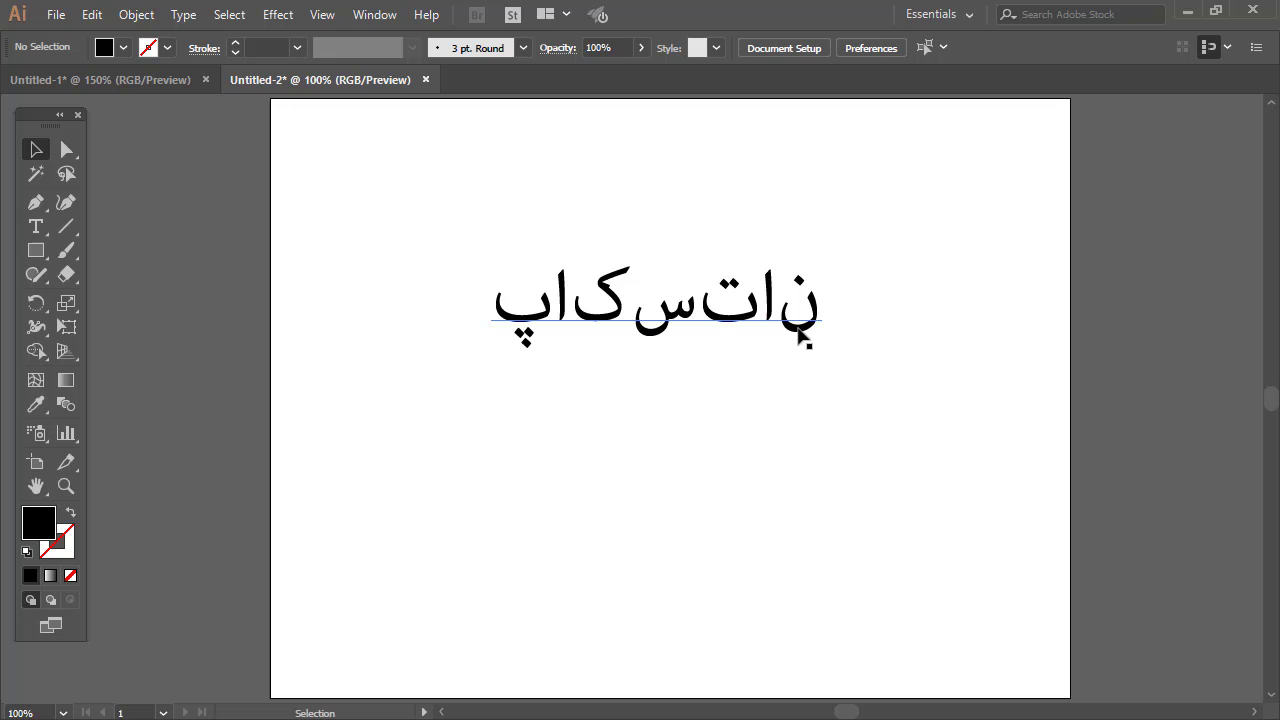
{"action": "left_click_drag", "start_coordinate": [627, 308], "coordinate": [632, 350]}
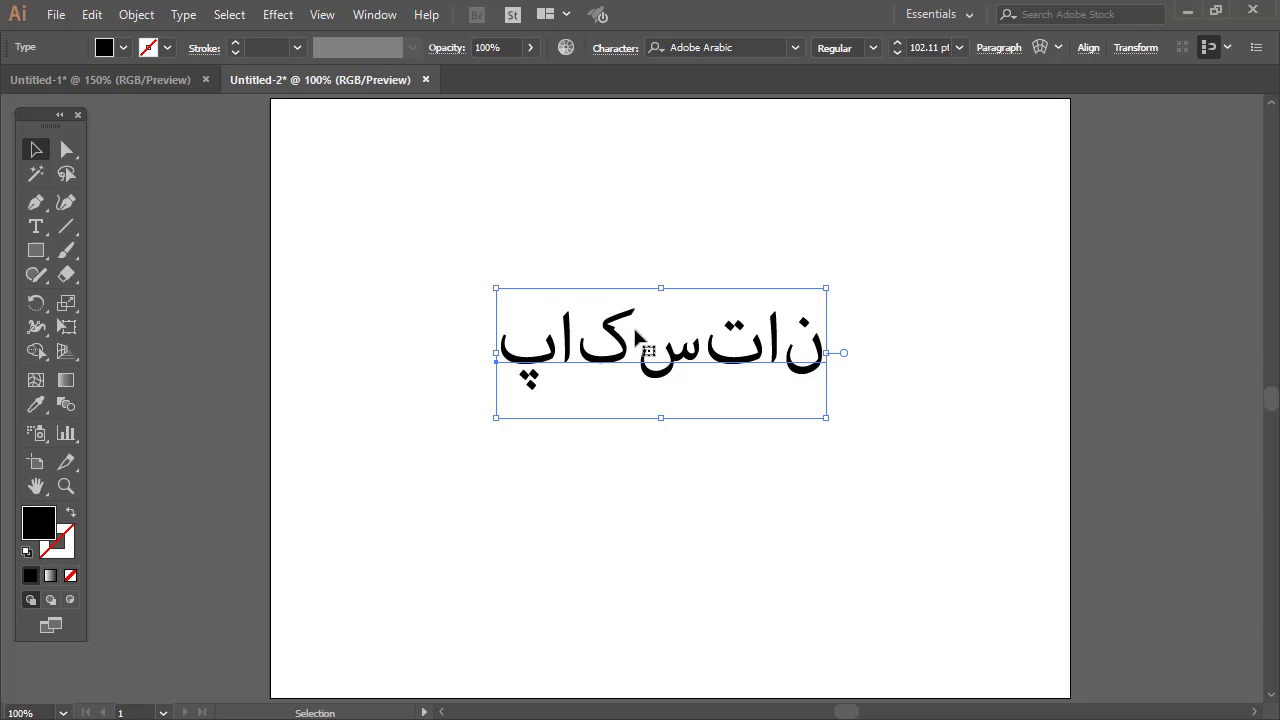
Switch on Show Indic Options in Illustrator's Type preferences.
{"action": "left_click", "coordinate": [92, 15]}
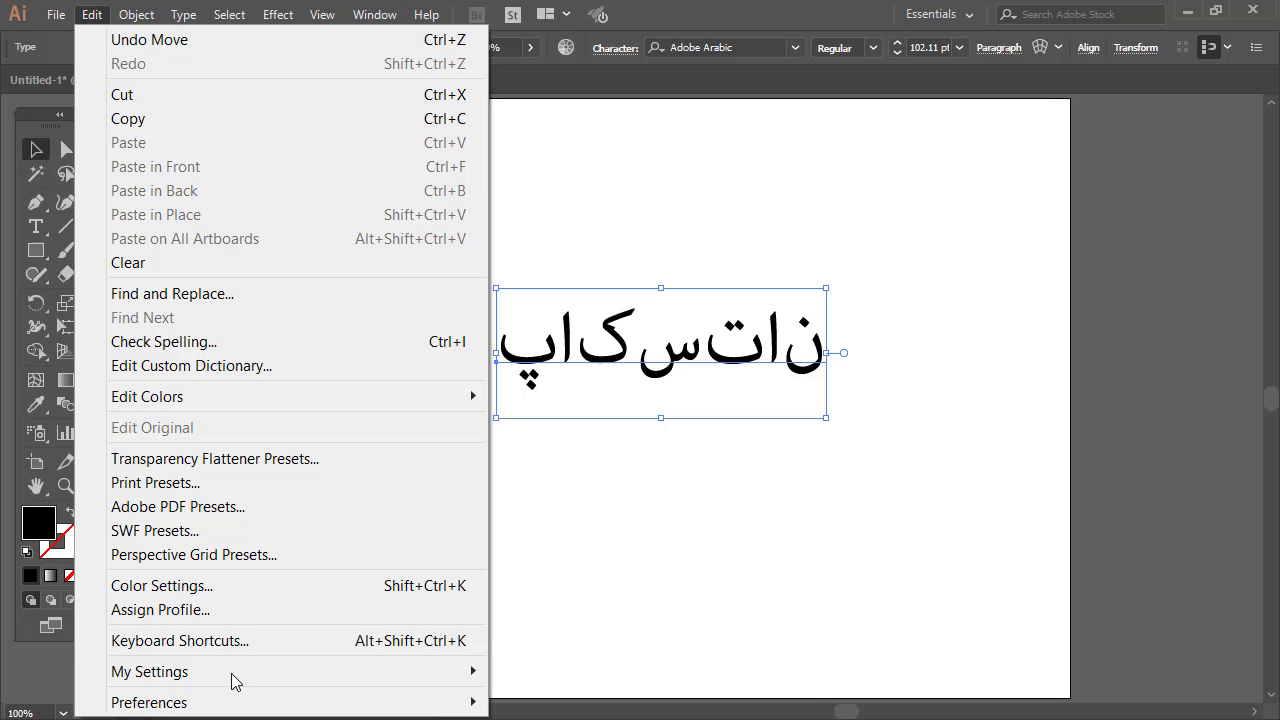
{"action": "mouse_move", "coordinate": [236, 704]}
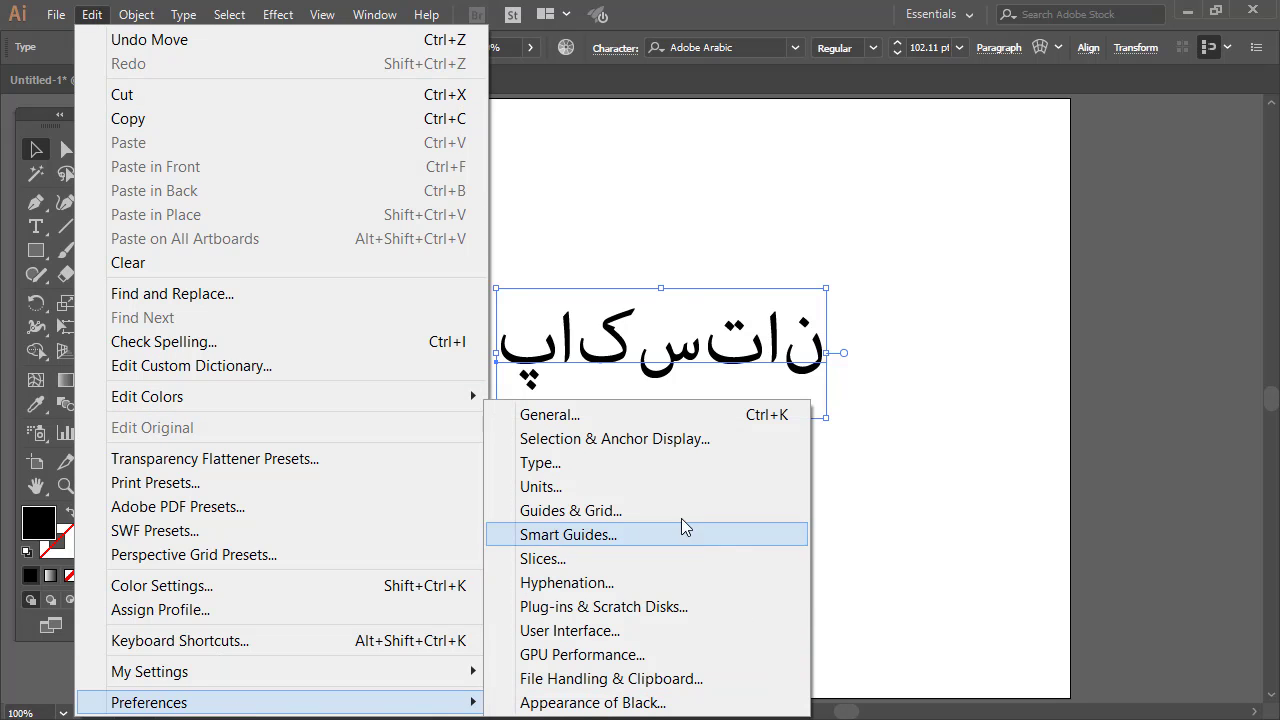
{"action": "left_click", "coordinate": [651, 462]}
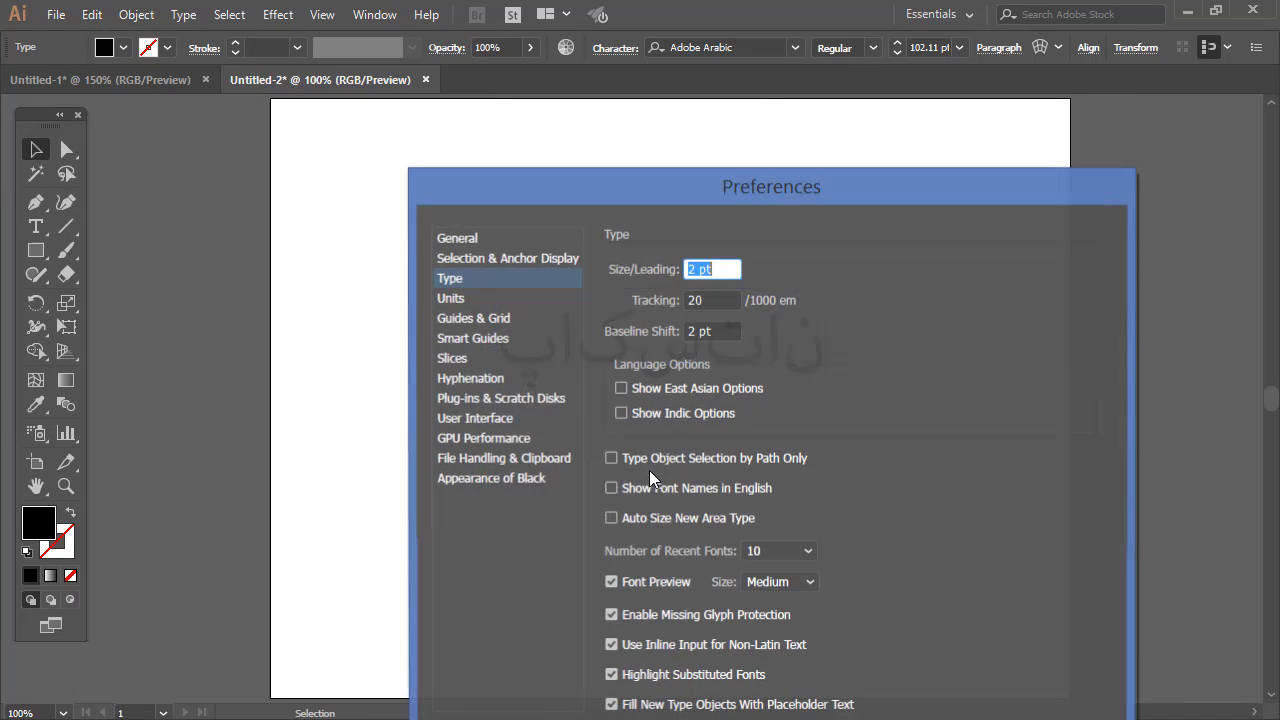
{"action": "left_click_drag", "start_coordinate": [479, 181], "coordinate": [375, 78]}
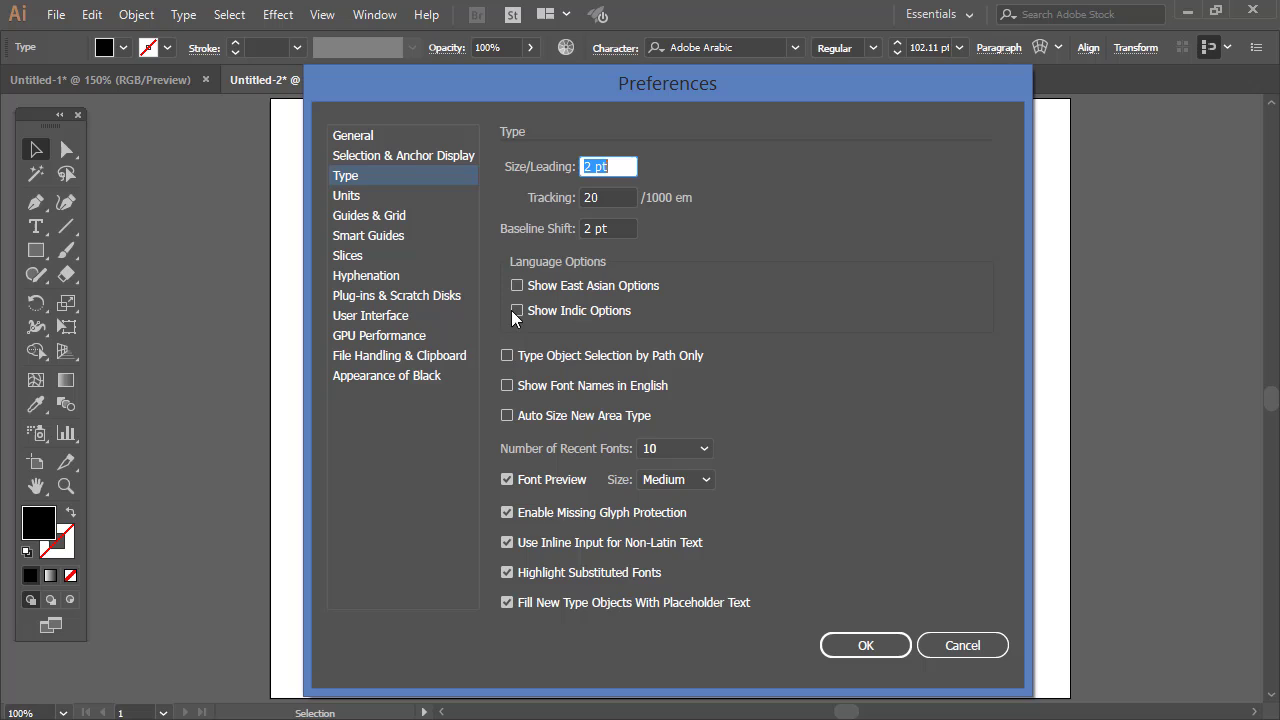
{"action": "left_click", "coordinate": [517, 311]}
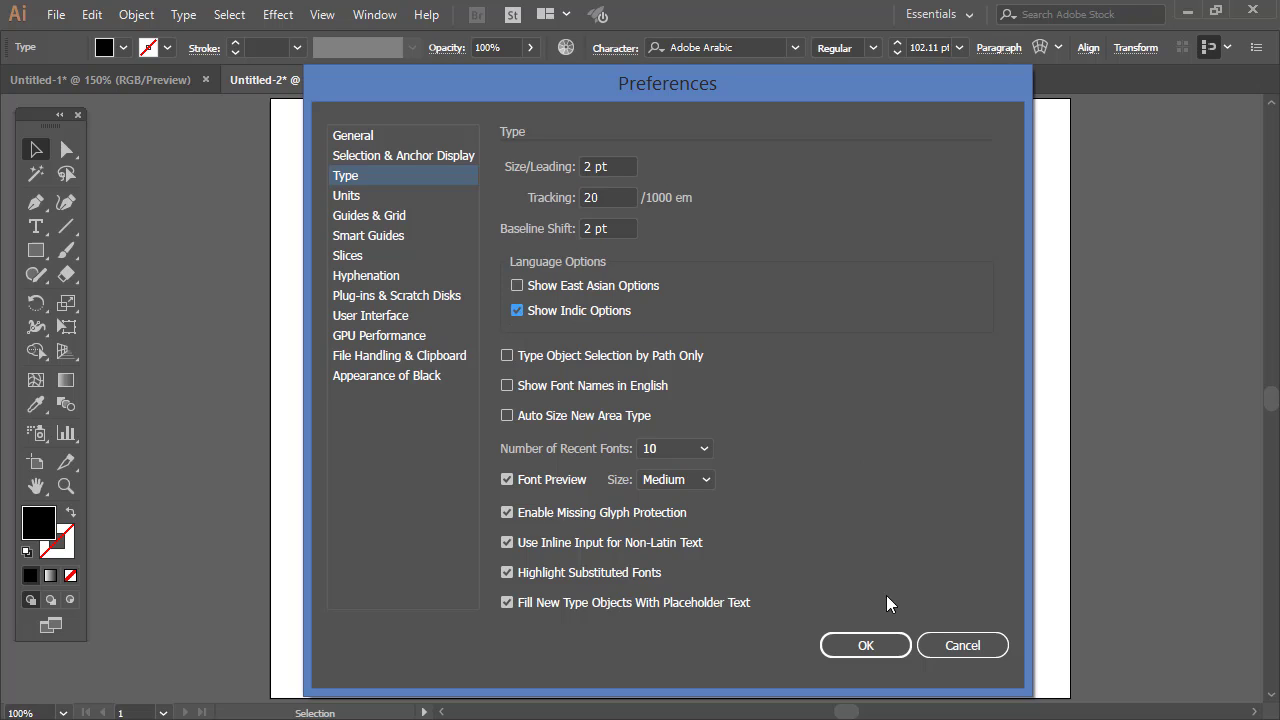
{"action": "left_click", "coordinate": [866, 646]}
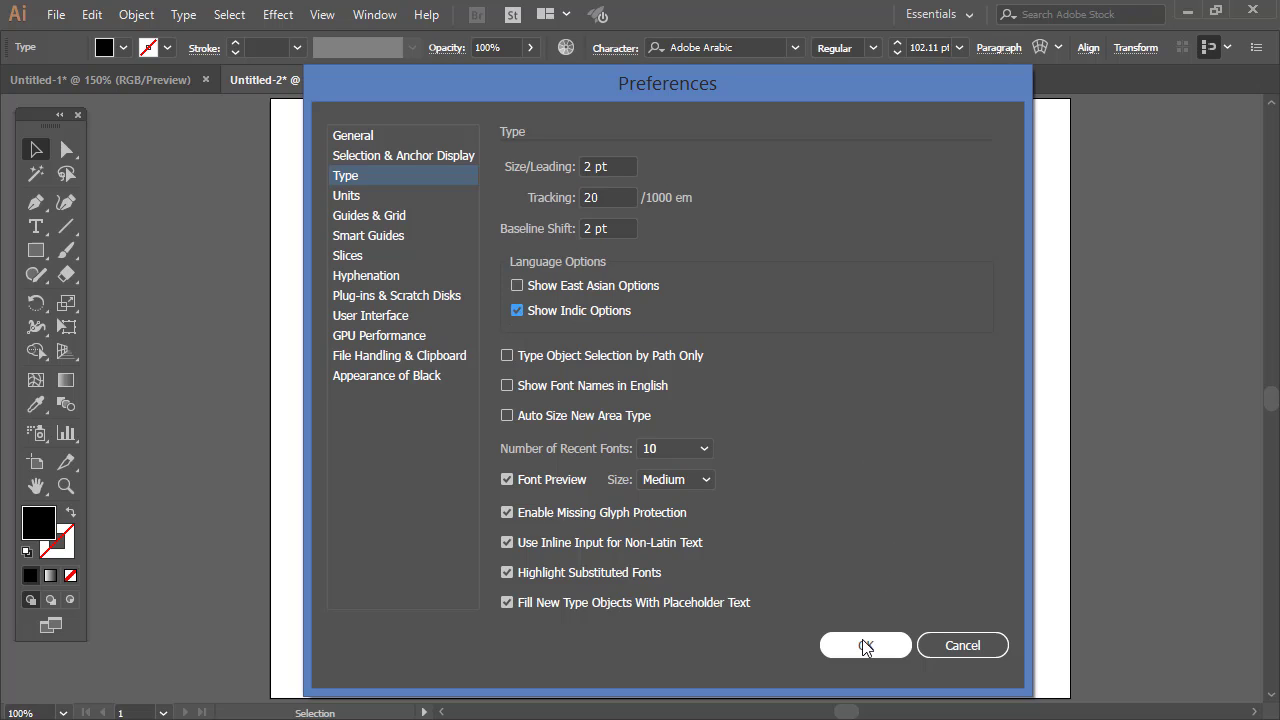
{"action": "left_click", "coordinate": [866, 646]}
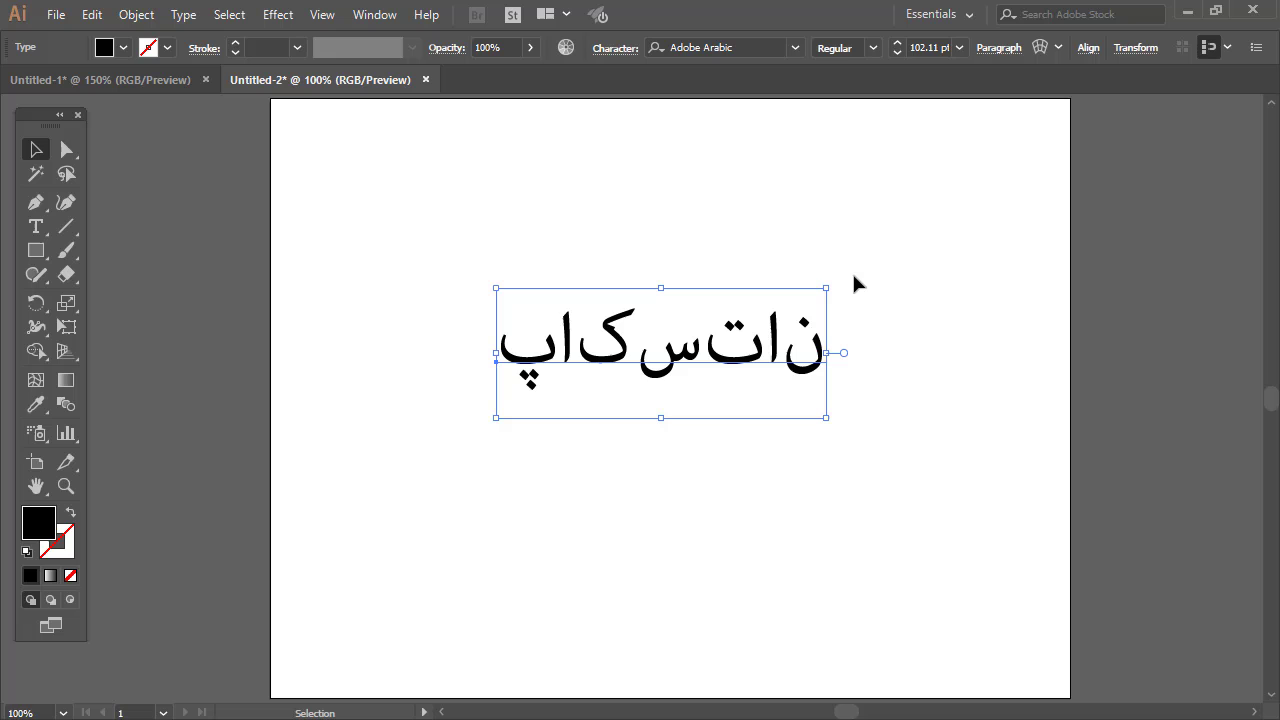
Apply the Middle Eastern & South Asian Single-line Composer from the Paragraph panel so پاکستان joins.
{"action": "left_click", "coordinate": [373, 15]}
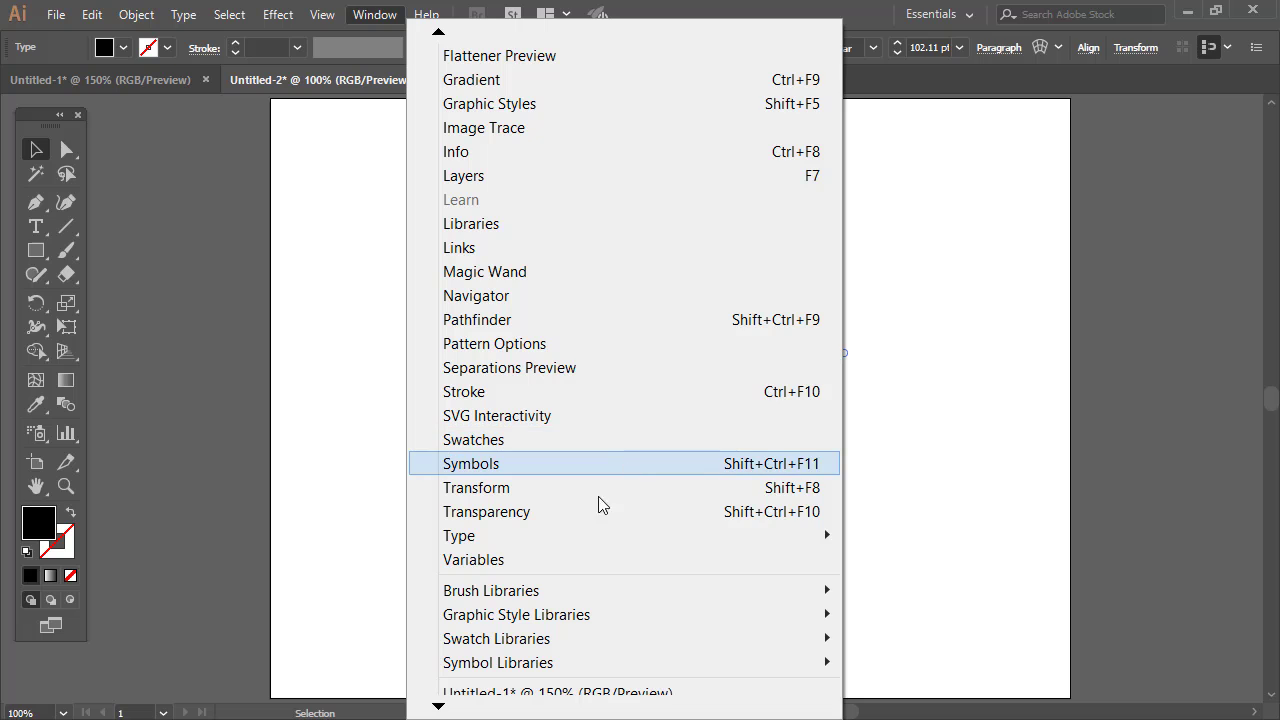
{"action": "mouse_move", "coordinate": [586, 540]}
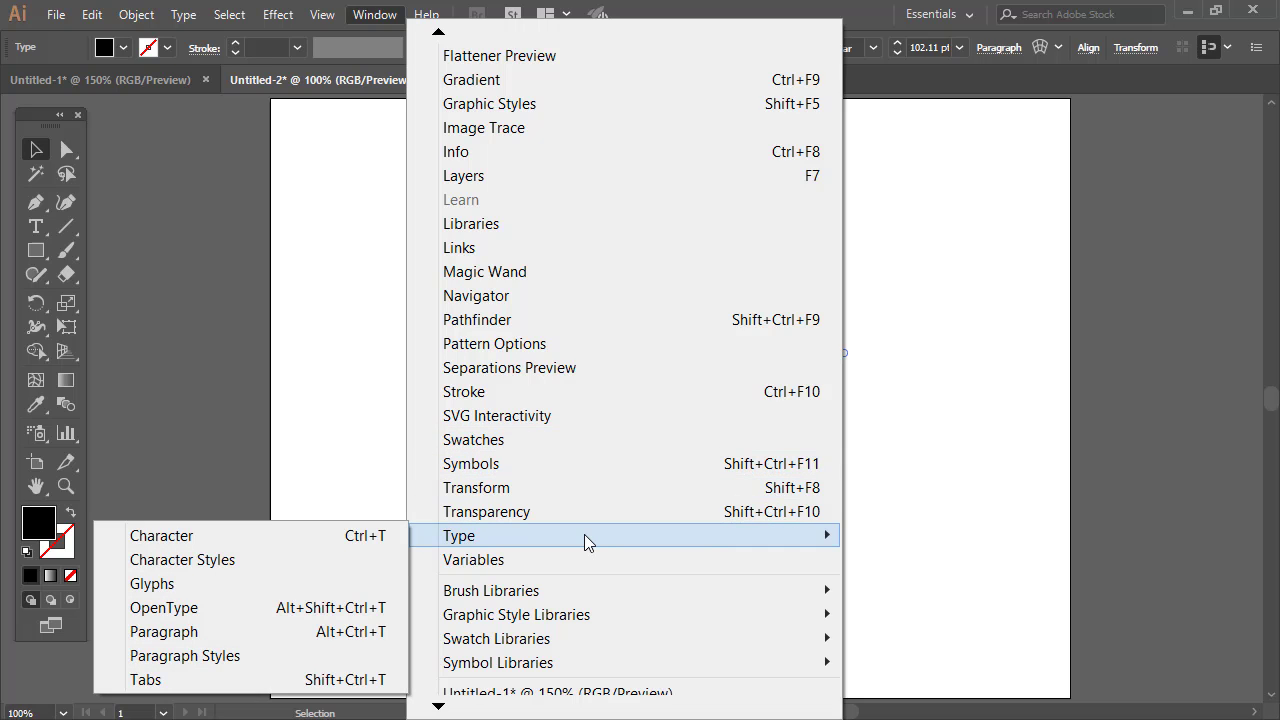
{"action": "left_click", "coordinate": [380, 12]}
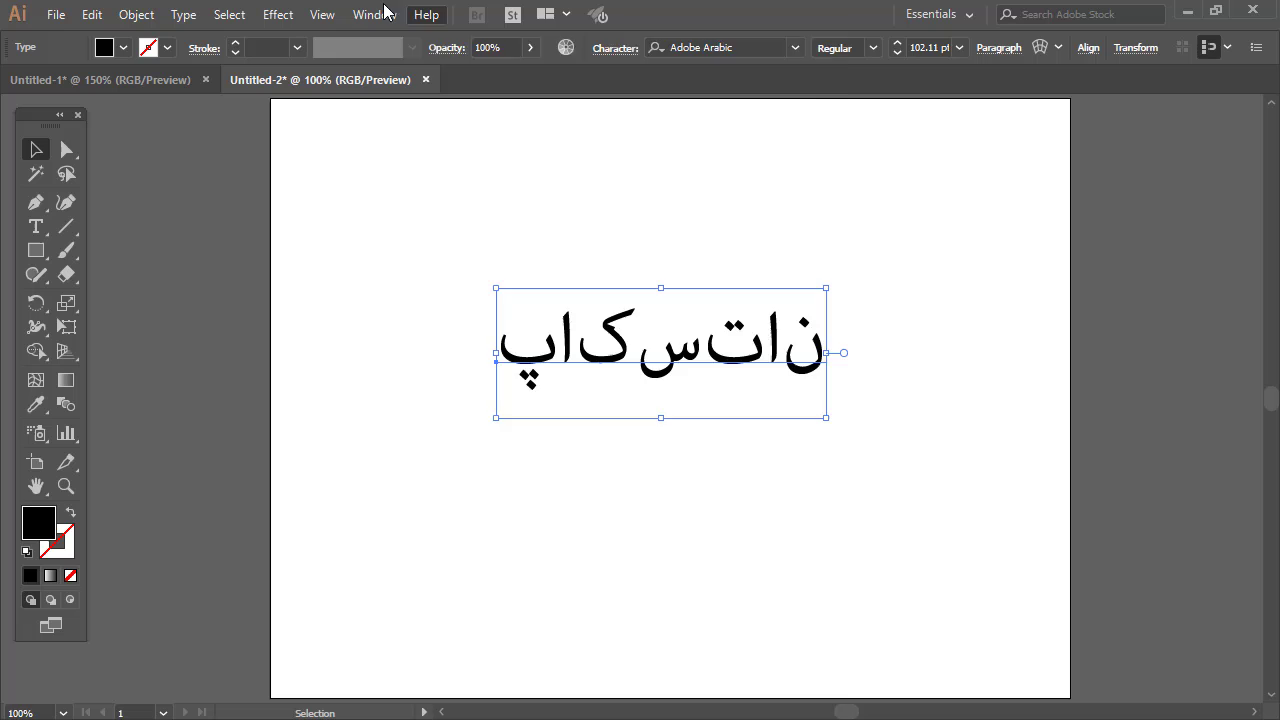
{"action": "left_click", "coordinate": [369, 11]}
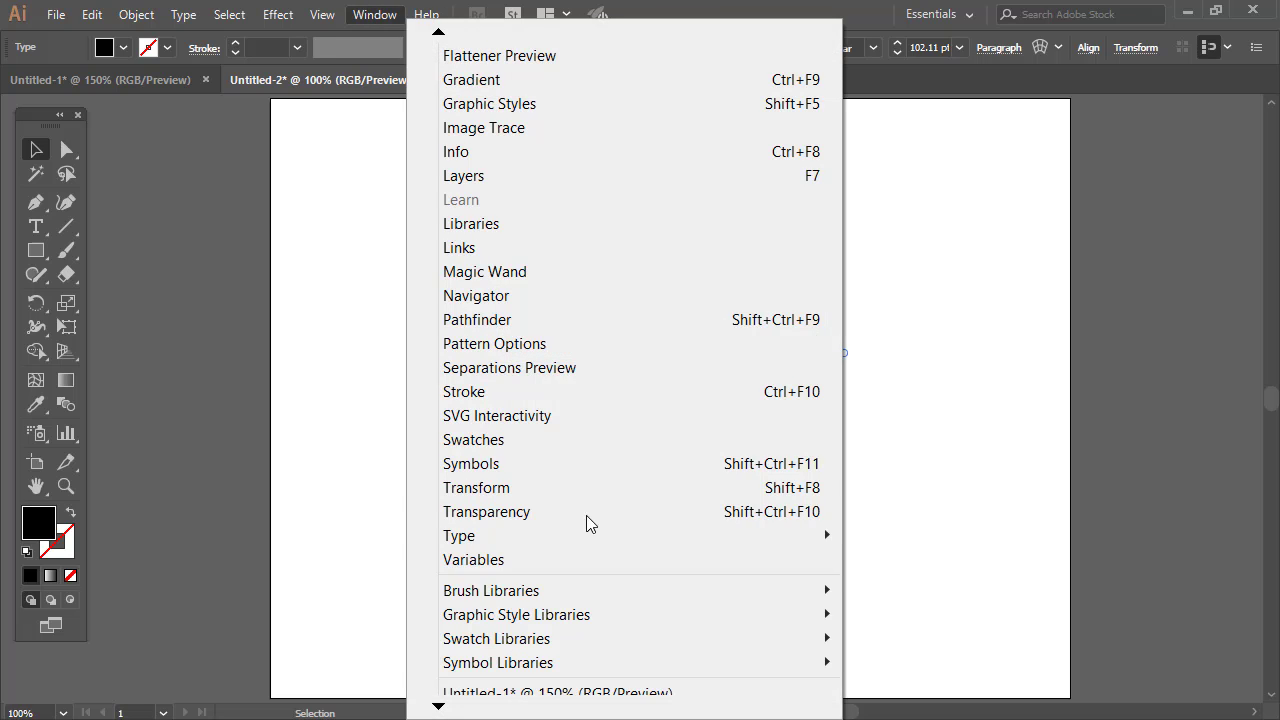
{"action": "mouse_move", "coordinate": [585, 538]}
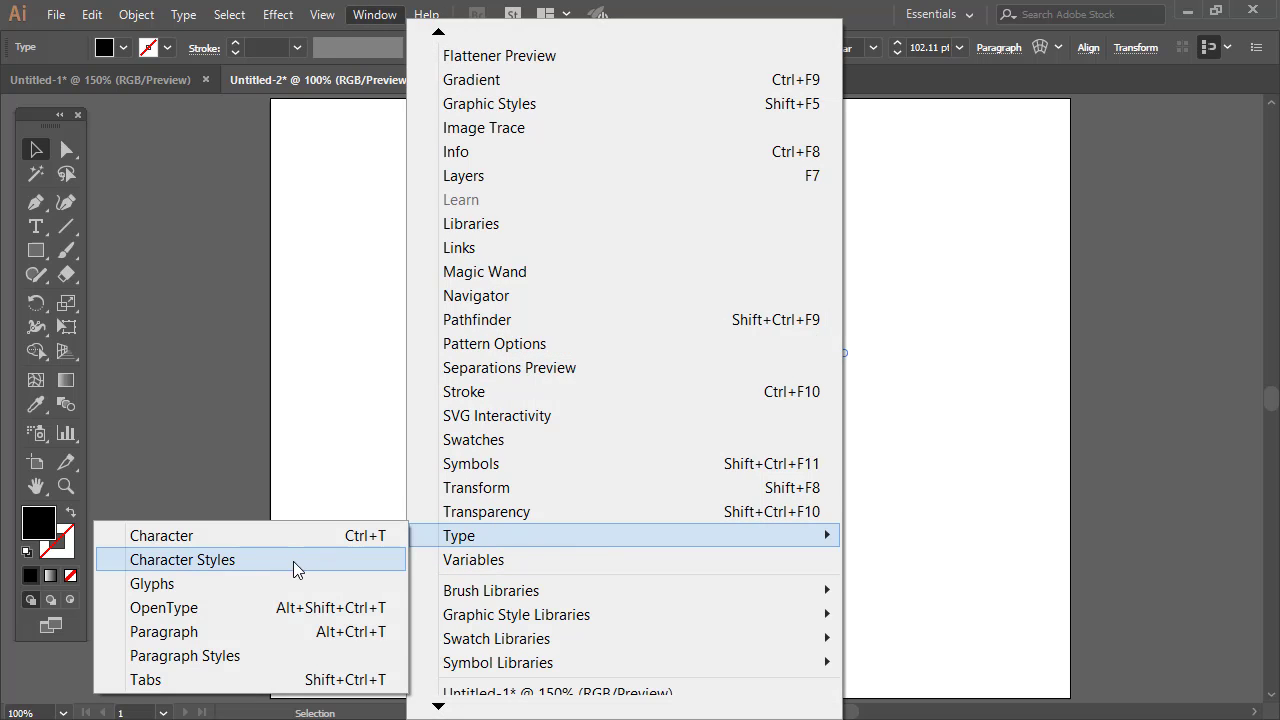
{"action": "left_click", "coordinate": [266, 633]}
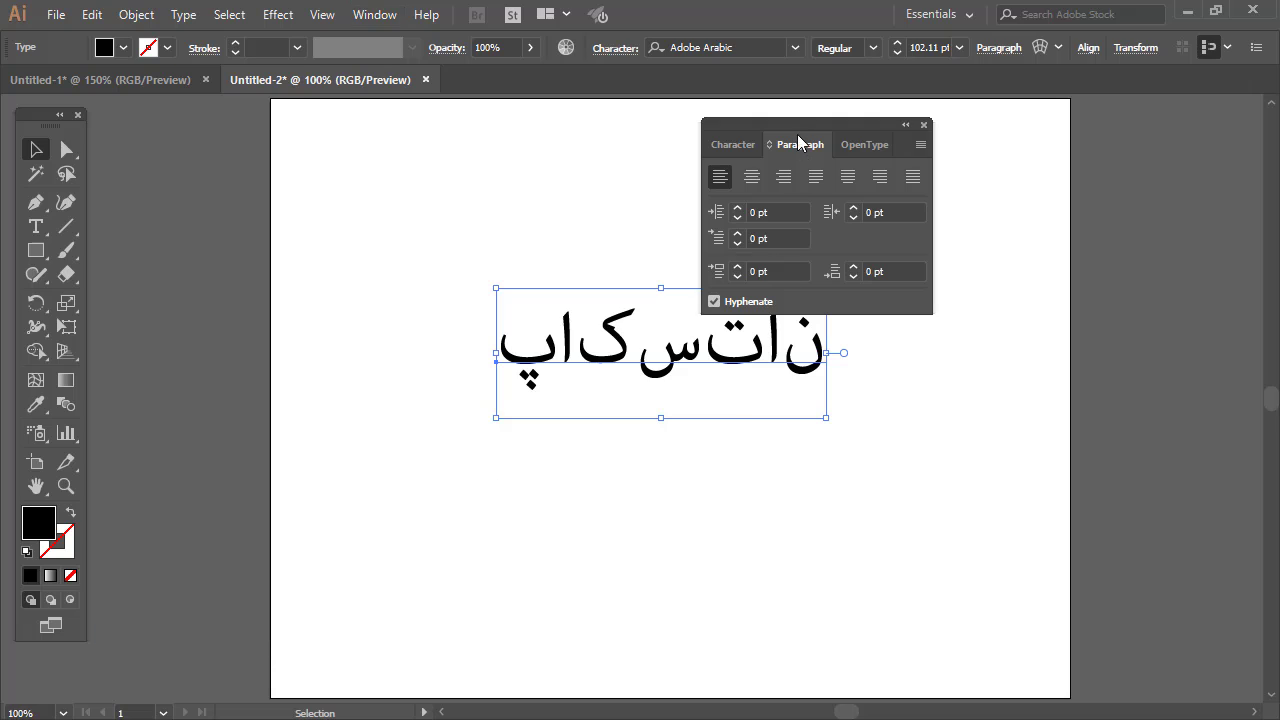
{"action": "left_click_drag", "start_coordinate": [798, 120], "coordinate": [939, 114]}
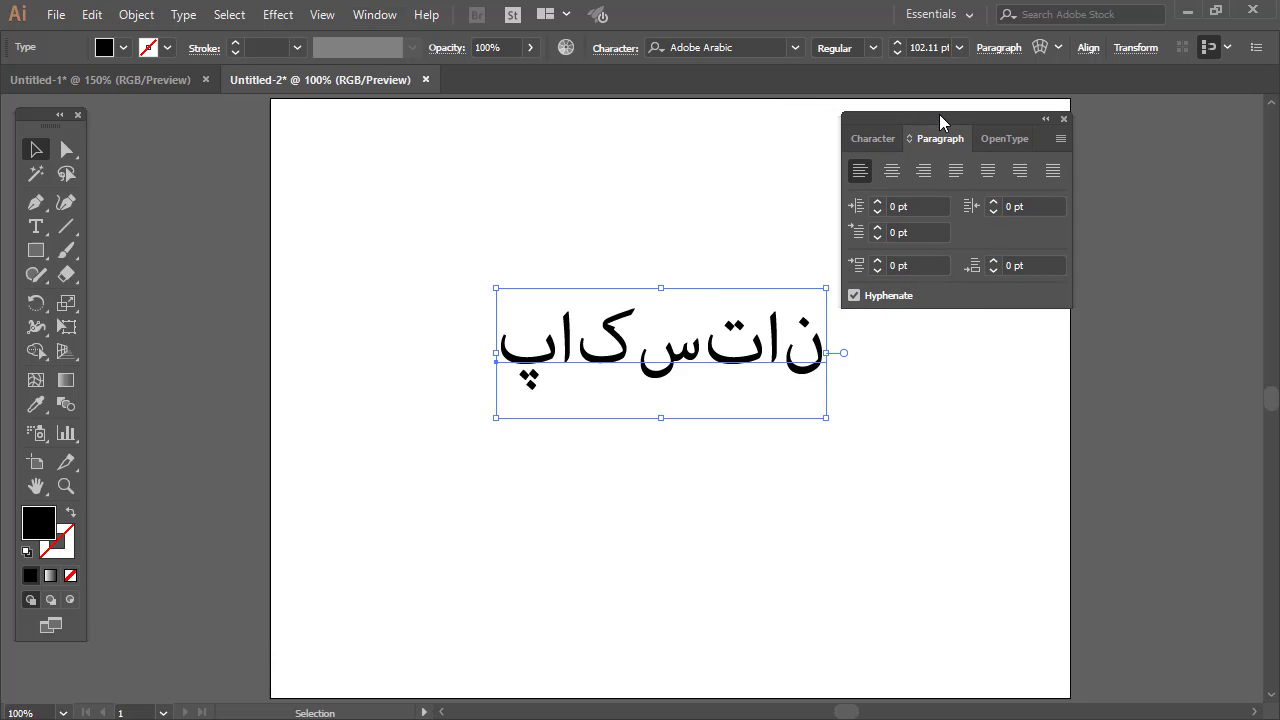
{"action": "left_click", "coordinate": [1061, 140]}
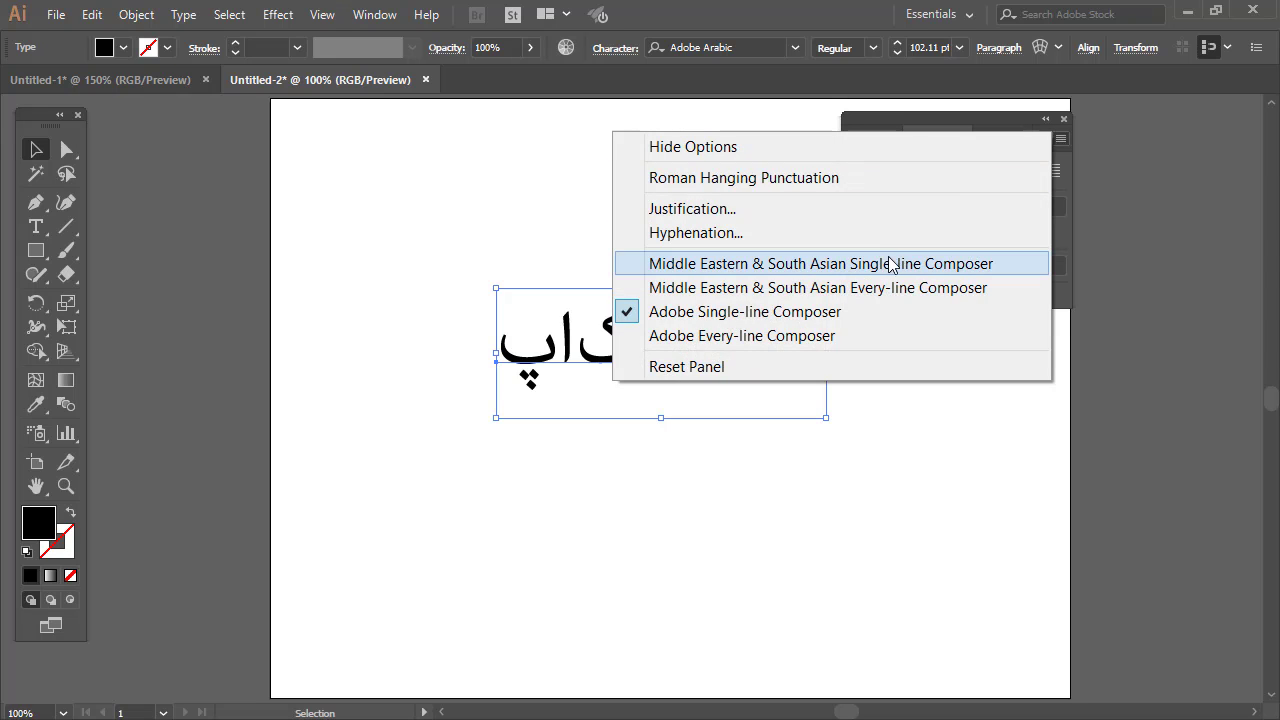
{"action": "left_click", "coordinate": [790, 273]}
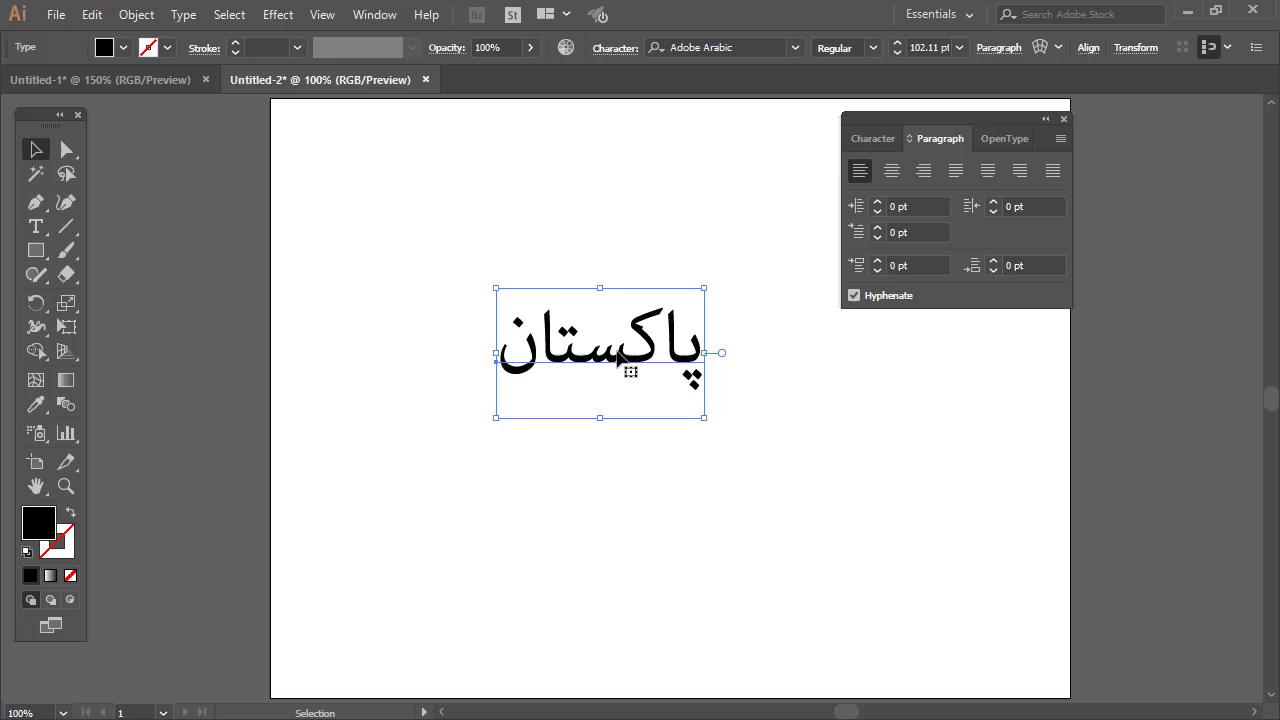
Enlarge the joined پاکستان to about 178 pt and reposition it higher on the artboard.
{"action": "left_click_drag", "start_coordinate": [621, 355], "coordinate": [480, 356]}
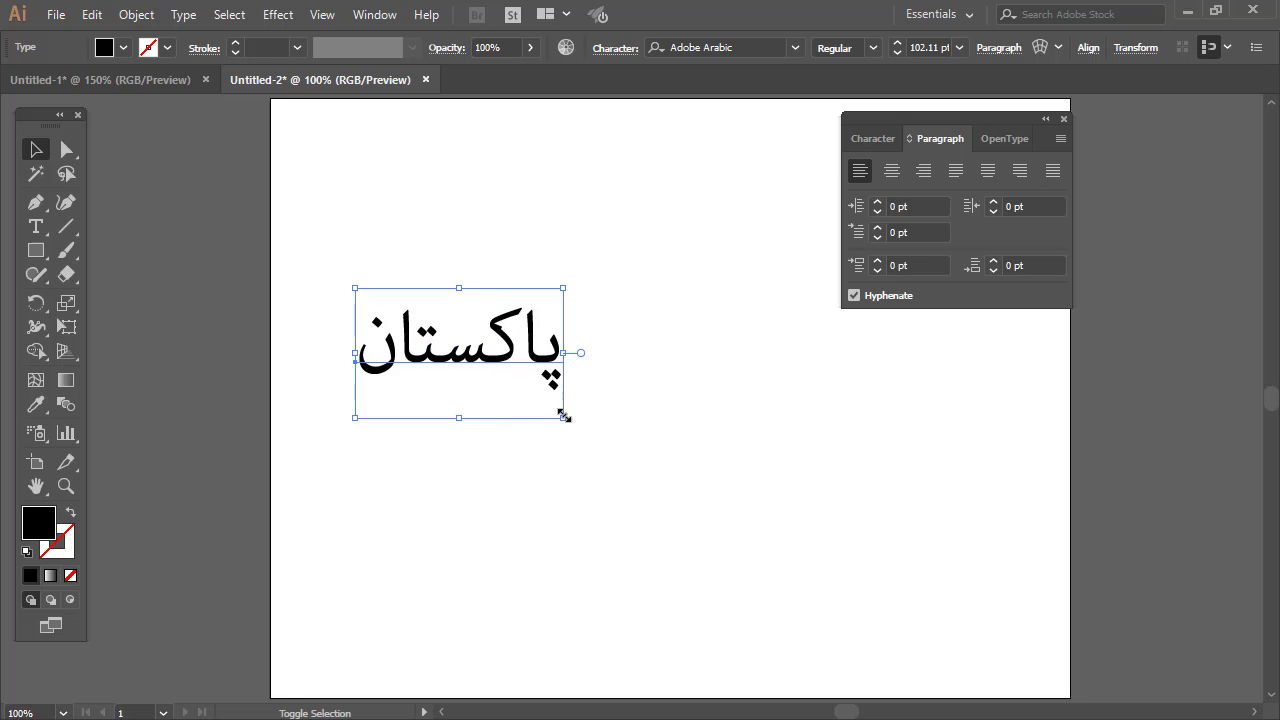
{"action": "left_click_drag", "start_coordinate": [563, 417], "coordinate": [760, 509]}
{"action": "left_click_drag", "start_coordinate": [660, 392], "coordinate": [690, 320]}
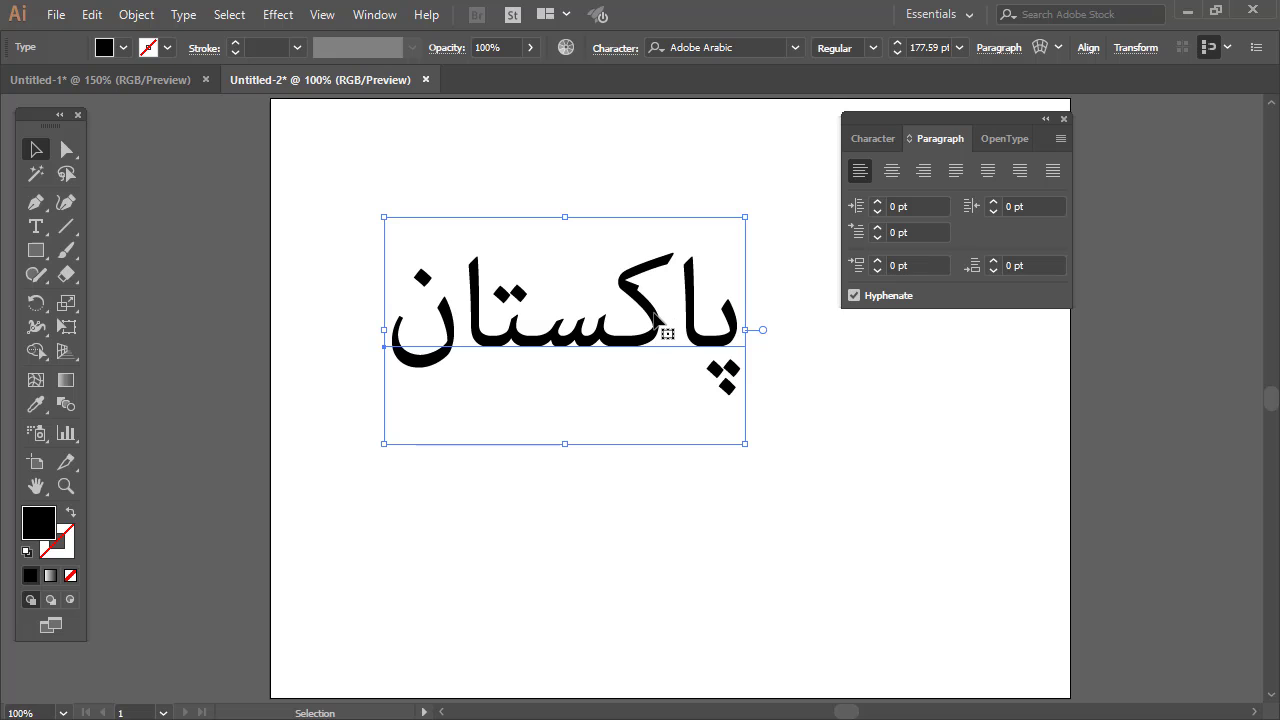
{"action": "left_click_drag", "start_coordinate": [653, 318], "coordinate": [650, 286]}
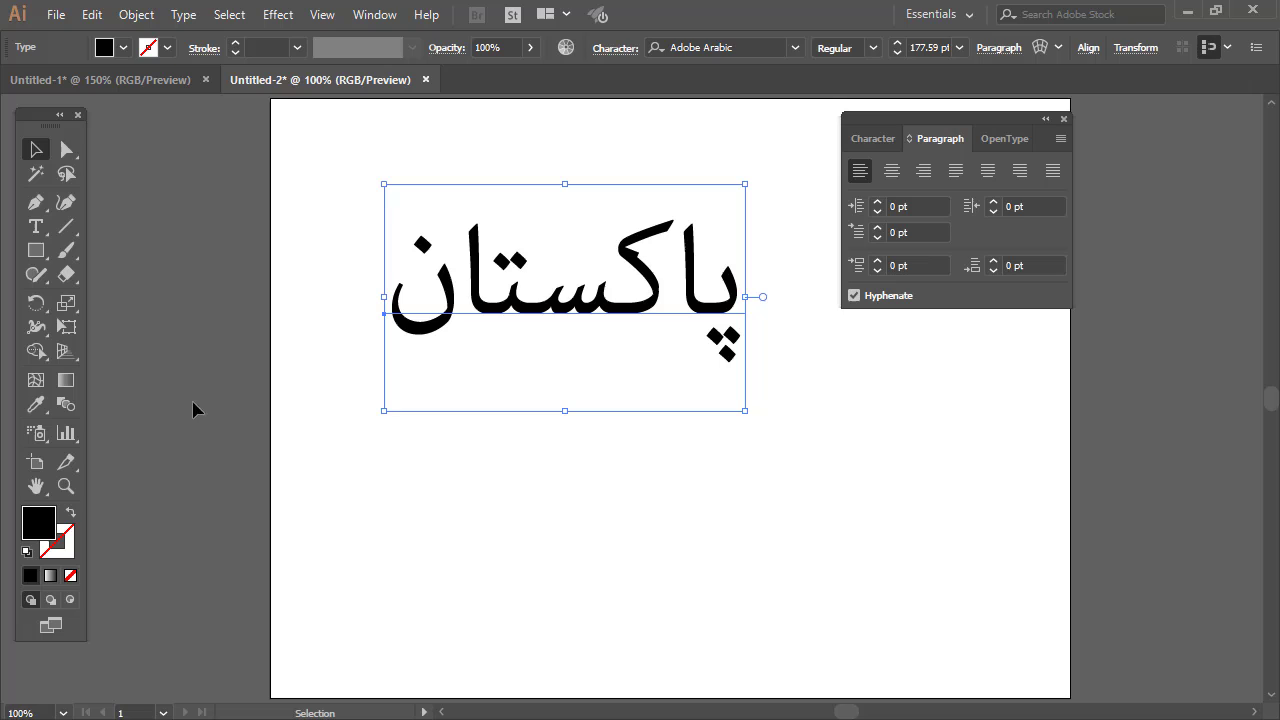
Type the word کامیابی below پاکستان, correcting the mistyped ending.
{"action": "left_click", "coordinate": [36, 226]}
{"action": "left_click", "coordinate": [650, 485]}
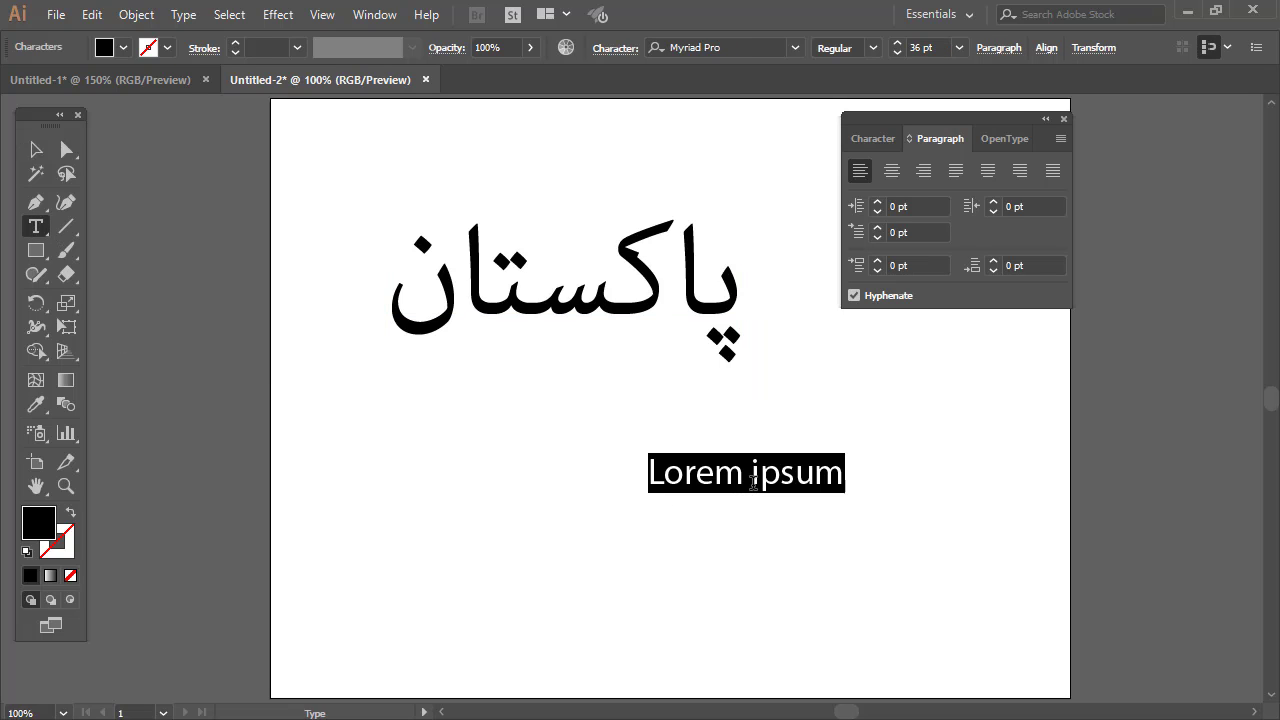
{"action": "type", "text": "کامیا"}
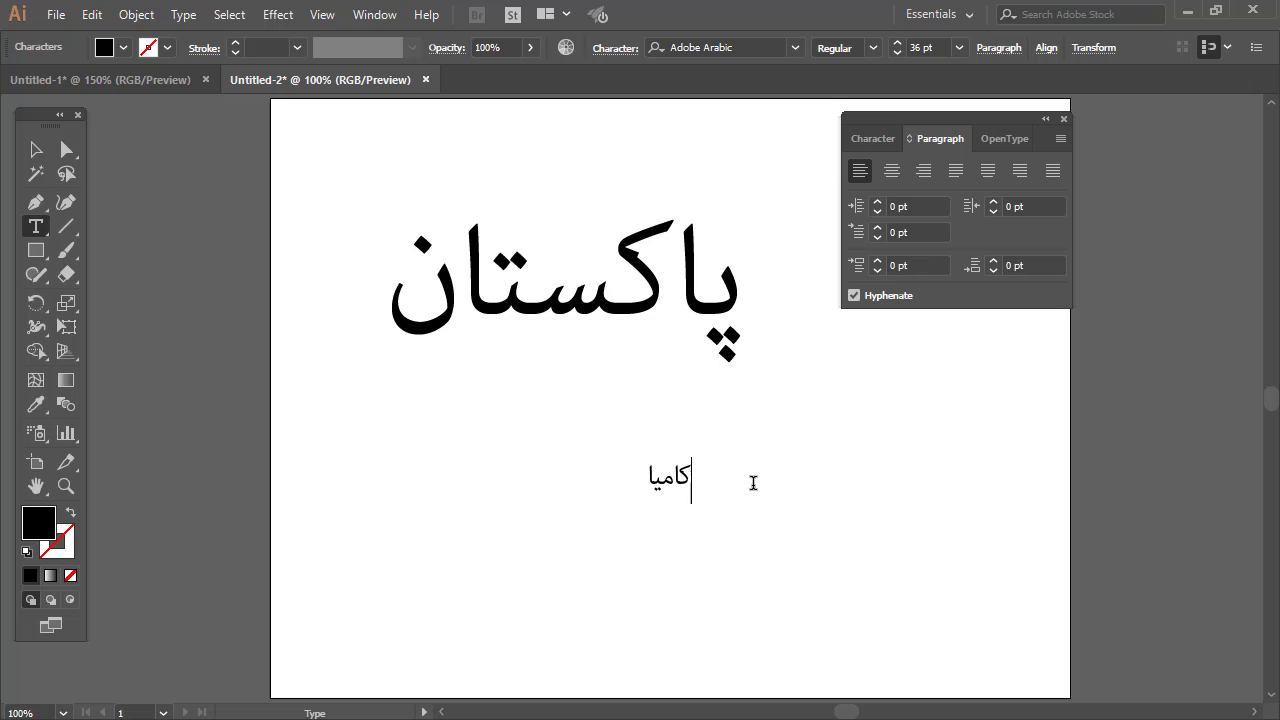
{"action": "type", "text": "نی"}
{"action": "key", "text": "BackSpace"}
{"action": "key", "text": "BackSpace"}
{"action": "type", "text": "بی"}
Enlarge کامیابی to about 94 pt and move it left under پاکستان.
{"action": "left_click", "coordinate": [36, 150]}
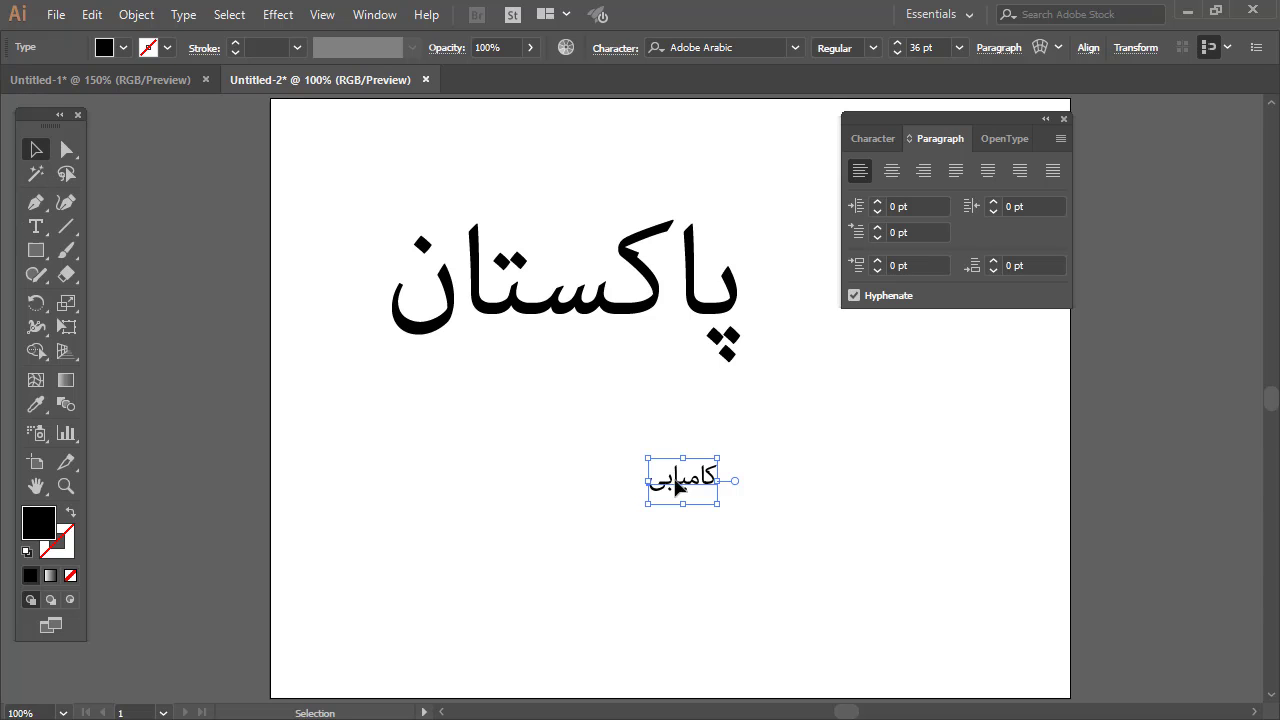
{"action": "left_click_drag", "start_coordinate": [717, 458], "coordinate": [863, 385]}
{"action": "left_click_drag", "start_coordinate": [821, 452], "coordinate": [648, 452]}
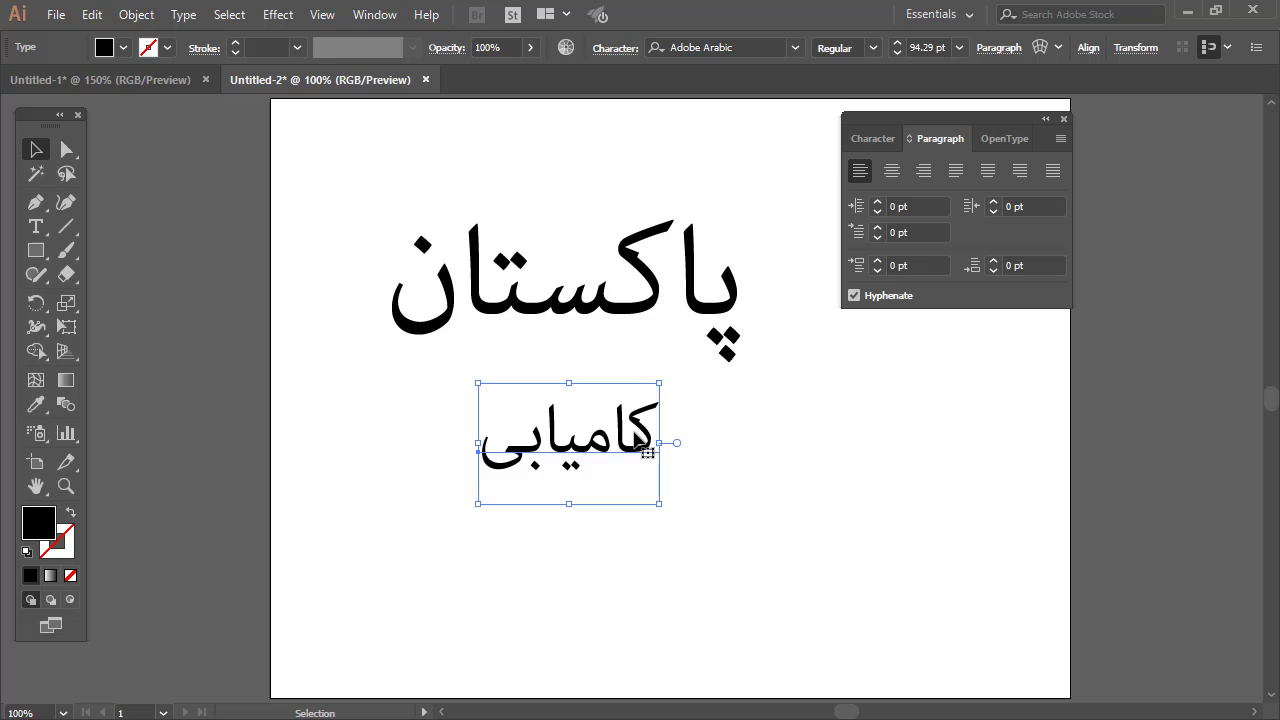